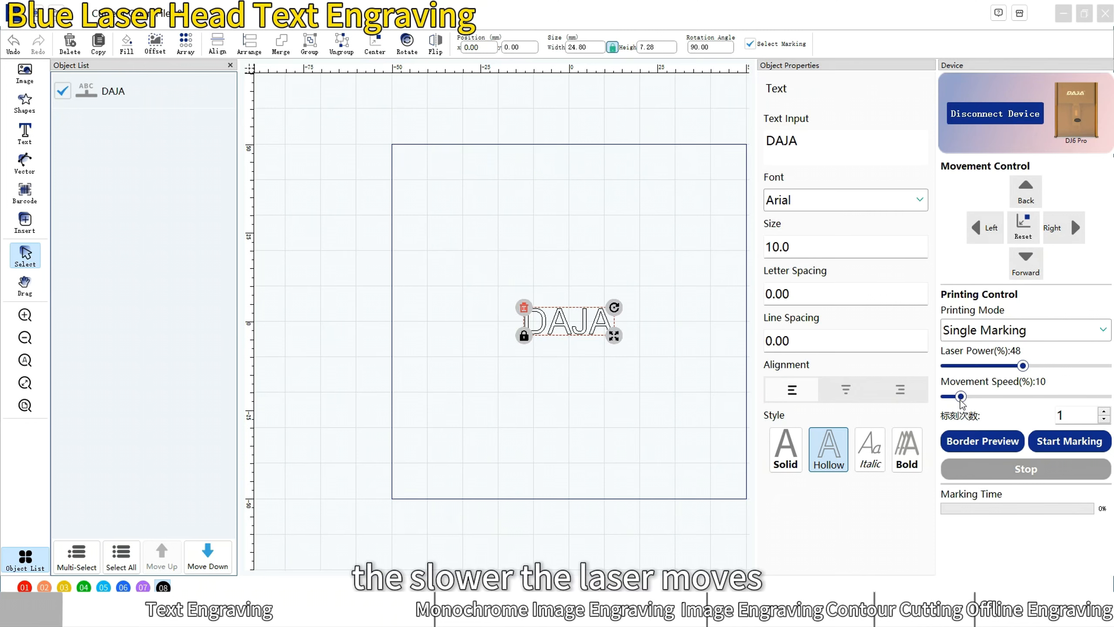
# Set the laser power to 100% and movement speed to 30%, and reset the laser head for a border preview of the text
pyautogui.moveTo(1022, 367); pyautogui.dragTo(1055, 372)
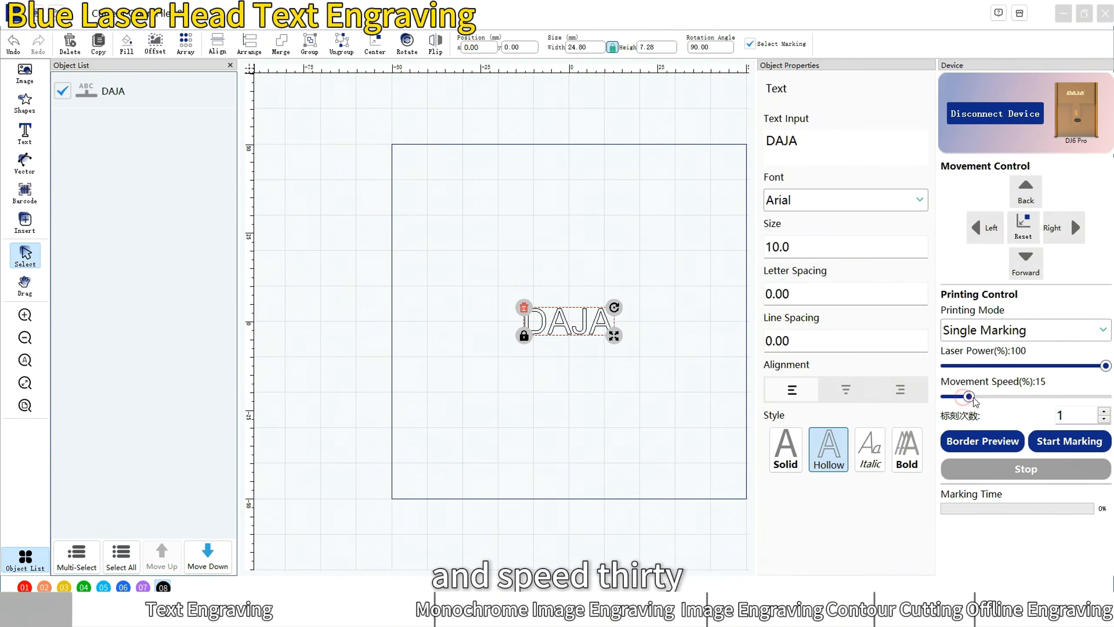
pyautogui.moveTo(961, 396); pyautogui.dragTo(987, 397)
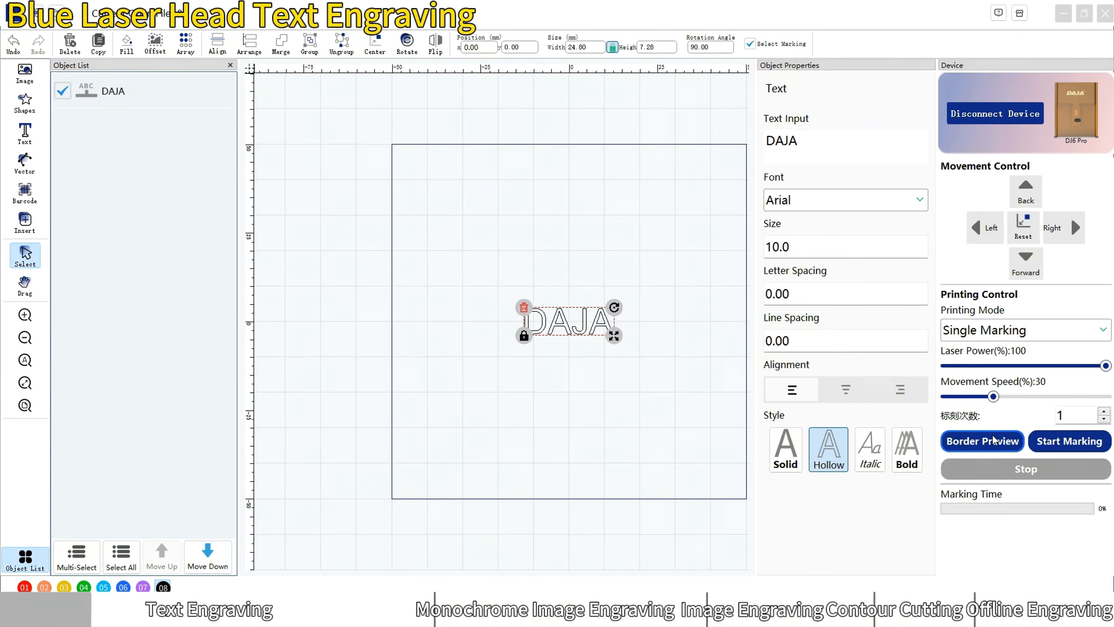
pyautogui.click(1030, 232)
pyautogui.click(1002, 435)
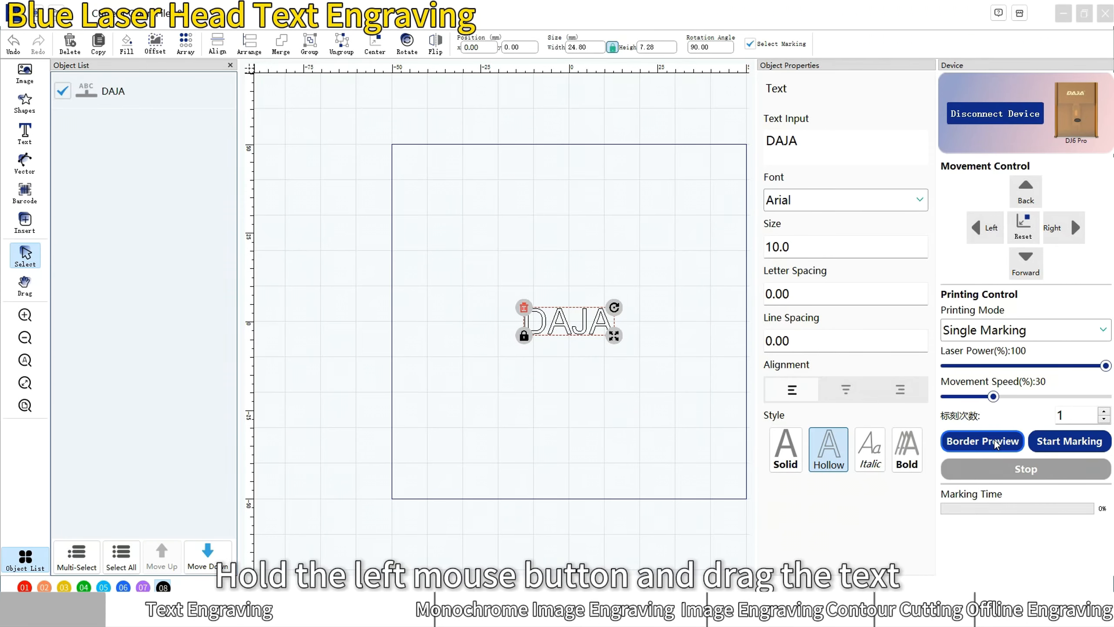
# Move the hollow DAJA text to about X -16.2, Y 38.8 mm, and mark it after a border preview
pyautogui.moveTo(564, 334); pyautogui.dragTo(507, 197)
pyautogui.click(974, 438)
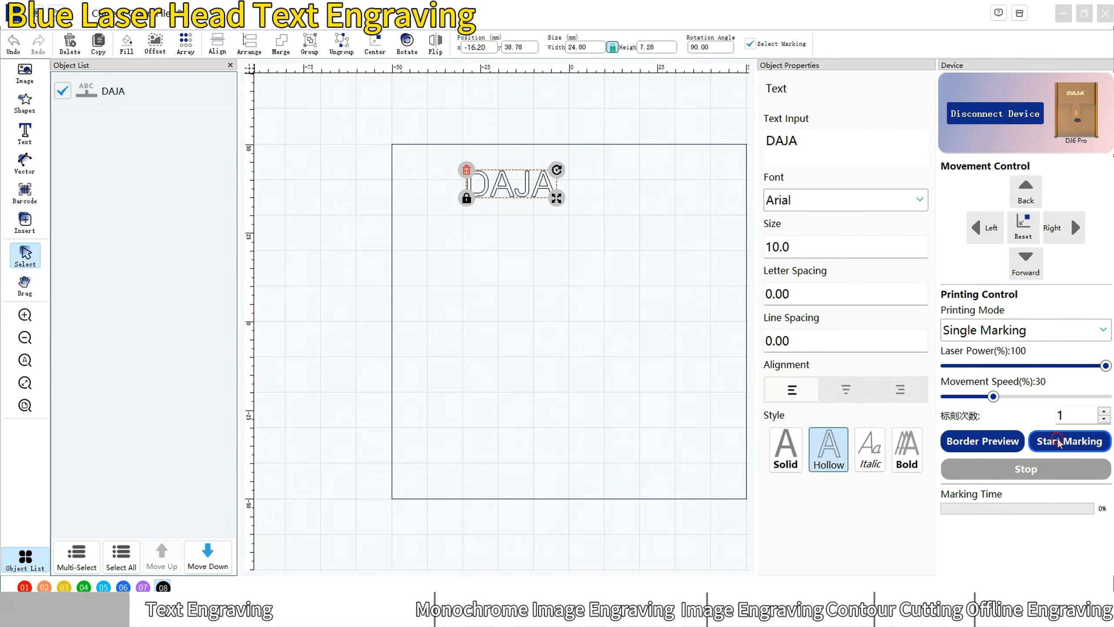
pyautogui.click(1058, 440)
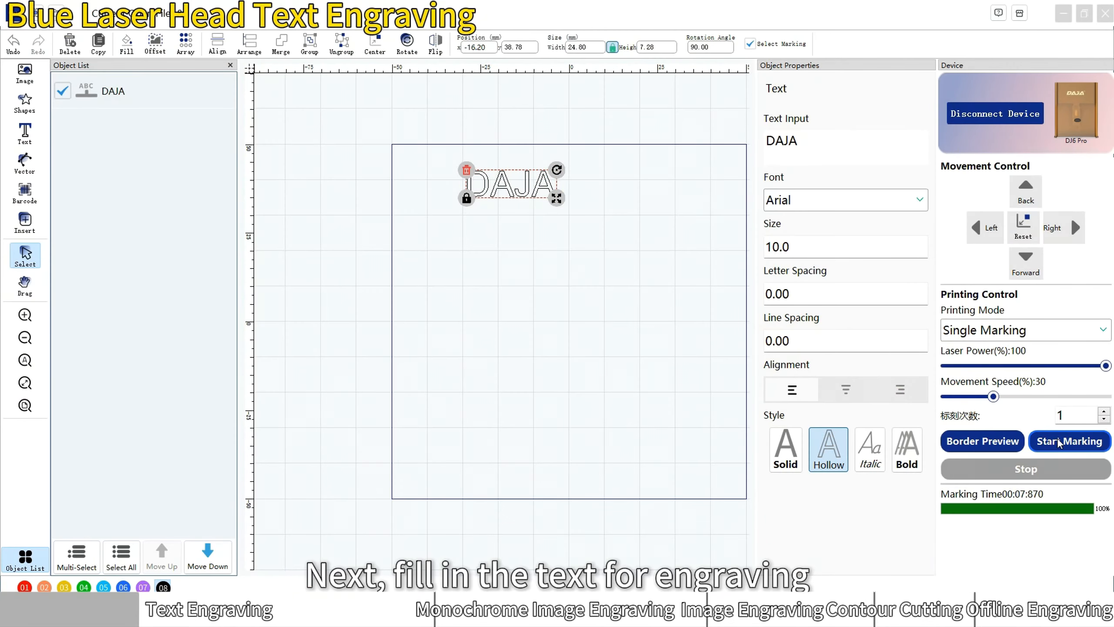
# Move the DAJA text to about X -11.6, Y 24.7 mm and change its style to Solid
pyautogui.moveTo(517, 184); pyautogui.dragTo(534, 234)
pyautogui.click(785, 448)
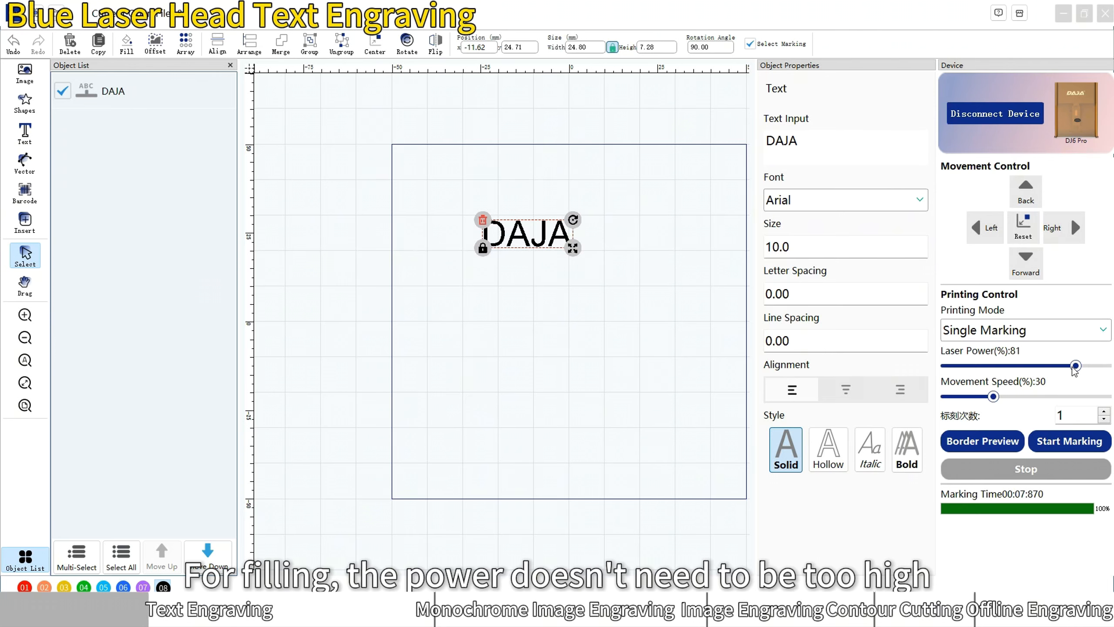
# Set the laser power to 60% and movement speed to 50%, and use the border preview to reposition the text at about X -19, Y 32.2 mm
pyautogui.moveTo(1061, 367); pyautogui.dragTo(1052, 367)
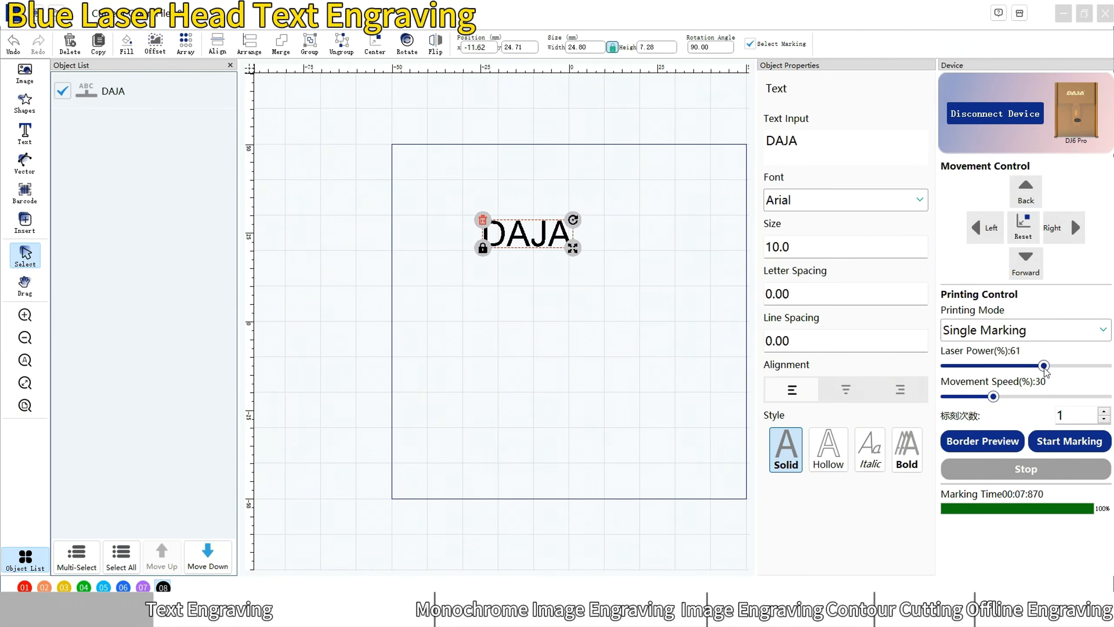
pyautogui.moveTo(993, 396); pyautogui.dragTo(1026, 396)
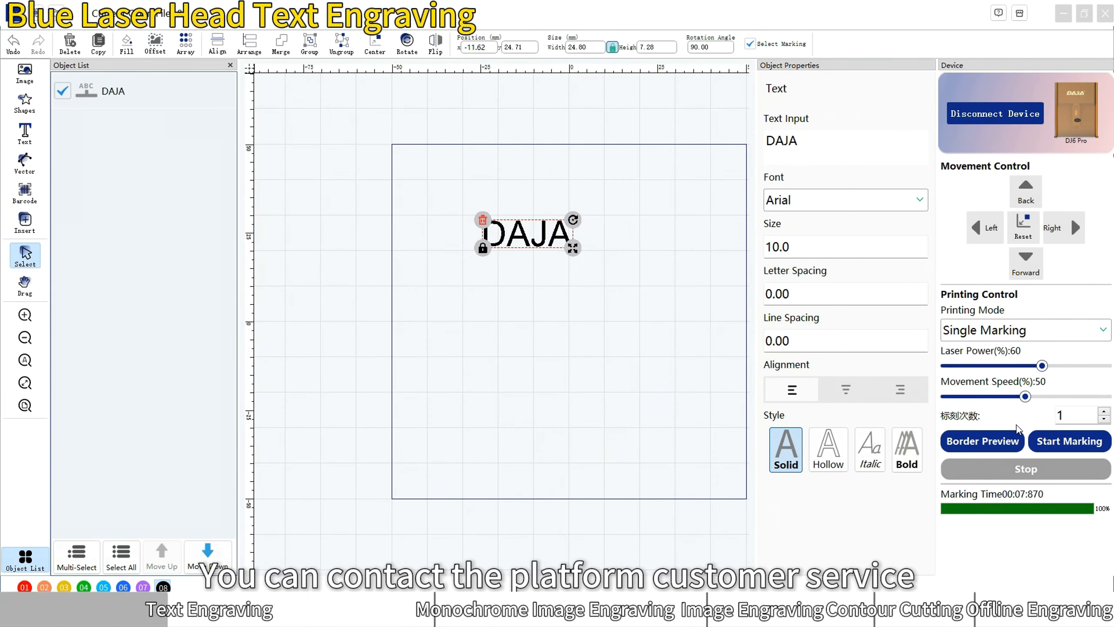
pyautogui.click(1009, 442)
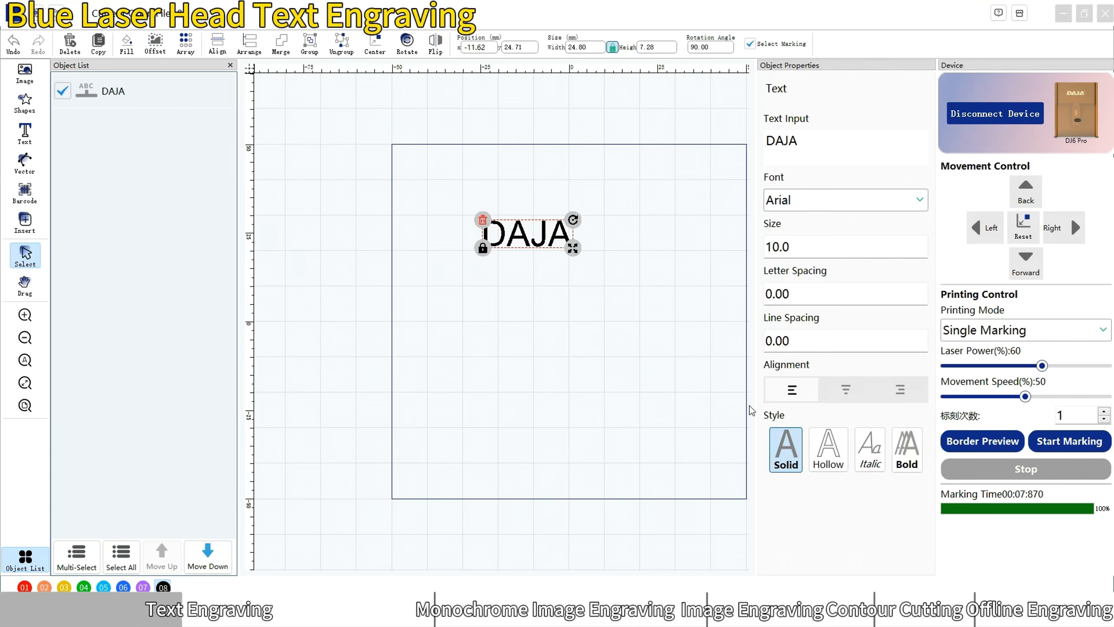
pyautogui.moveTo(507, 247); pyautogui.dragTo(481, 220)
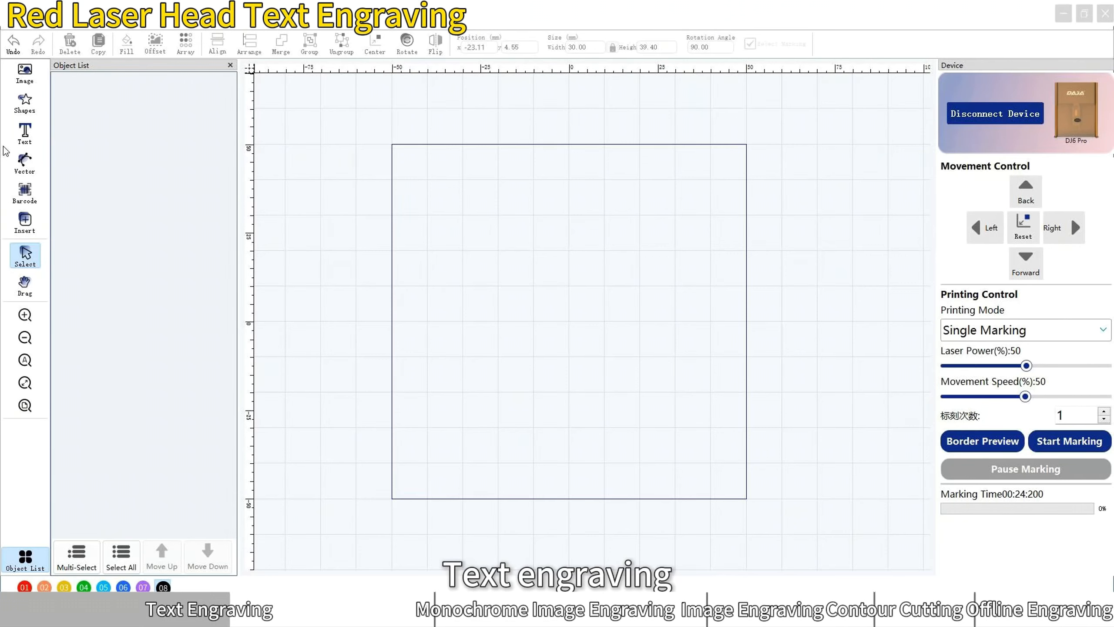
# Add a text object reading DAJA to the empty work area
pyautogui.click(24, 132)
pyautogui.click(503, 255)
pyautogui.write('daja')
pyautogui.press('BackSpace')
pyautogui.press('BackSpace')
pyautogui.press('BackSpace')
pyautogui.press('BackSpace')
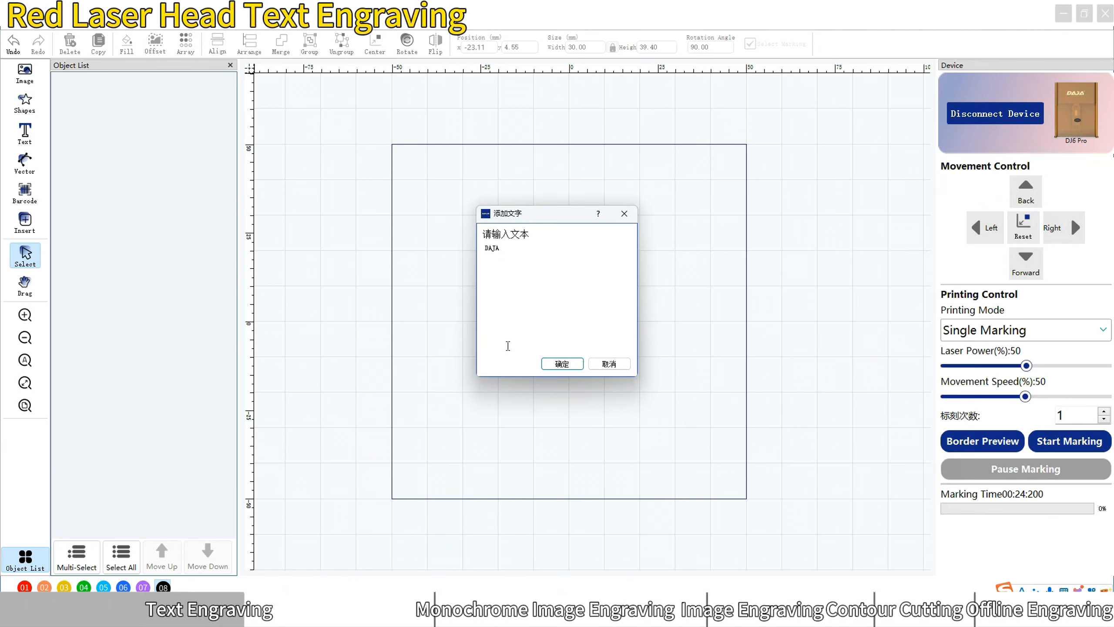
pyautogui.click(550, 364)
# Try the Hollow, Italic and Bold styles on the DAJA text and settle on Solid
pyautogui.click(784, 452)
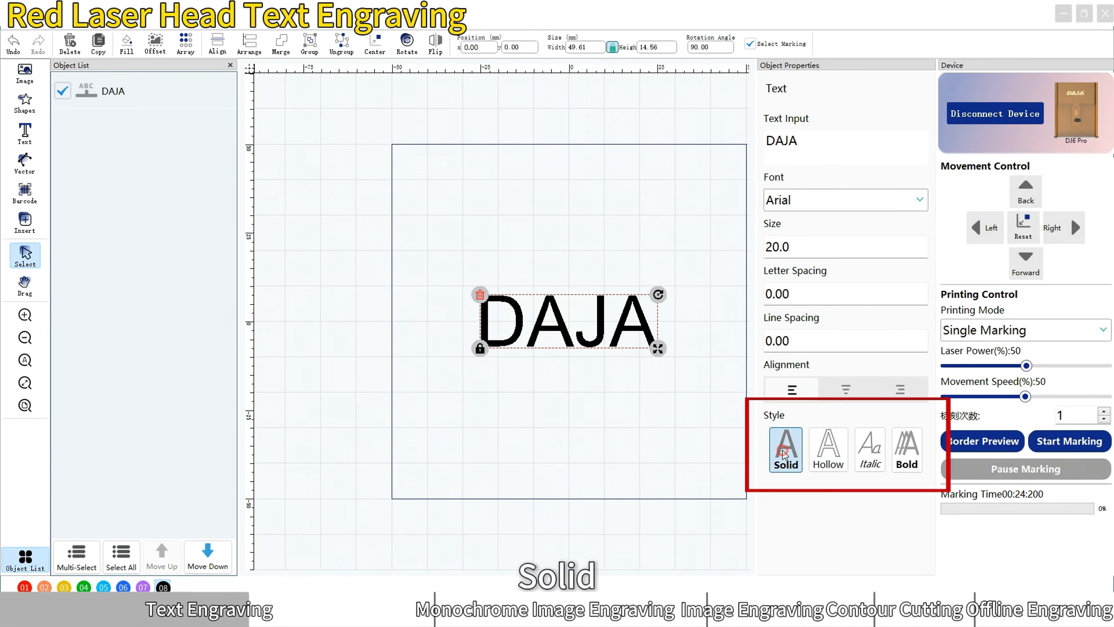
pyautogui.click(828, 457)
pyautogui.click(869, 452)
pyautogui.click(906, 452)
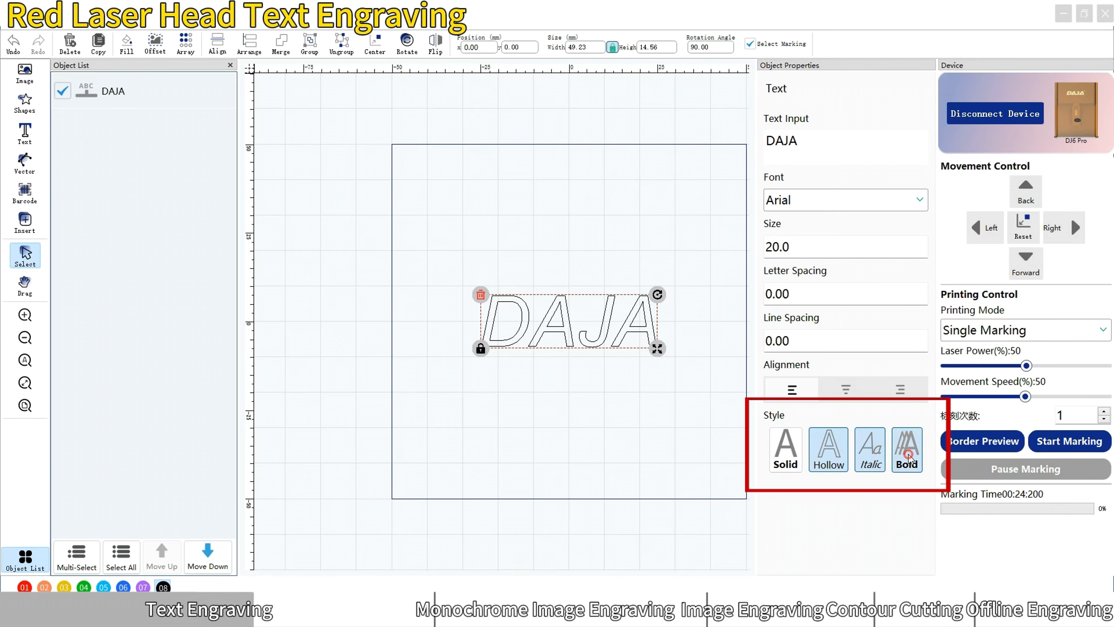
pyautogui.click(856, 460)
pyautogui.click(906, 452)
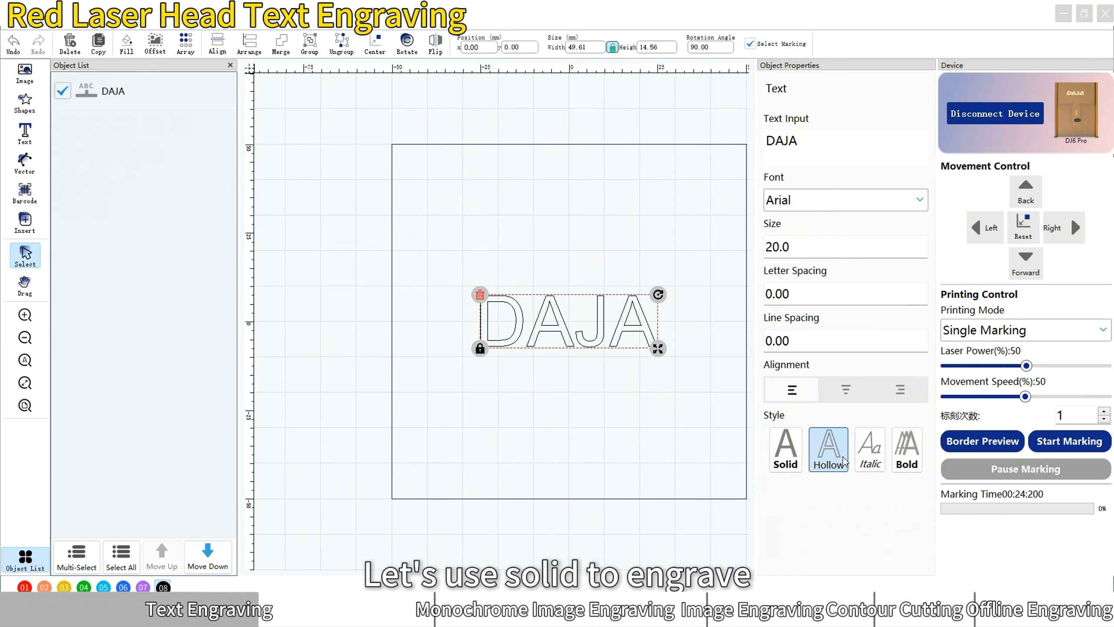
pyautogui.click(800, 452)
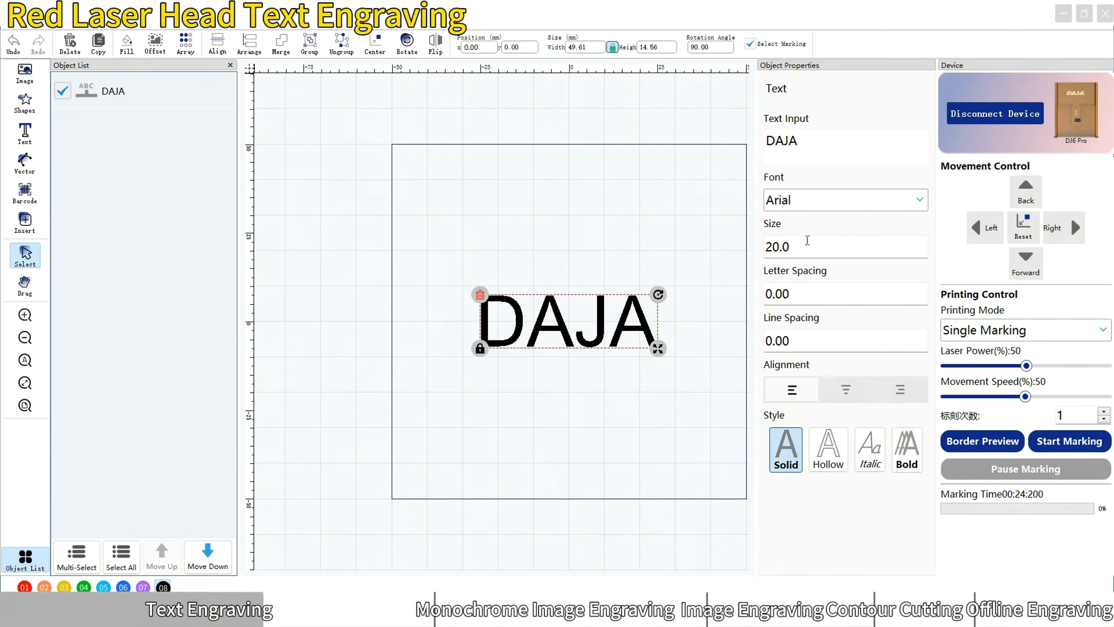
# Try the Bahnschrift SemiLight font variant on the DAJA text
pyautogui.click(811, 202)
pyautogui.scroll(-3, 825, 272)
pyautogui.click(825, 272)
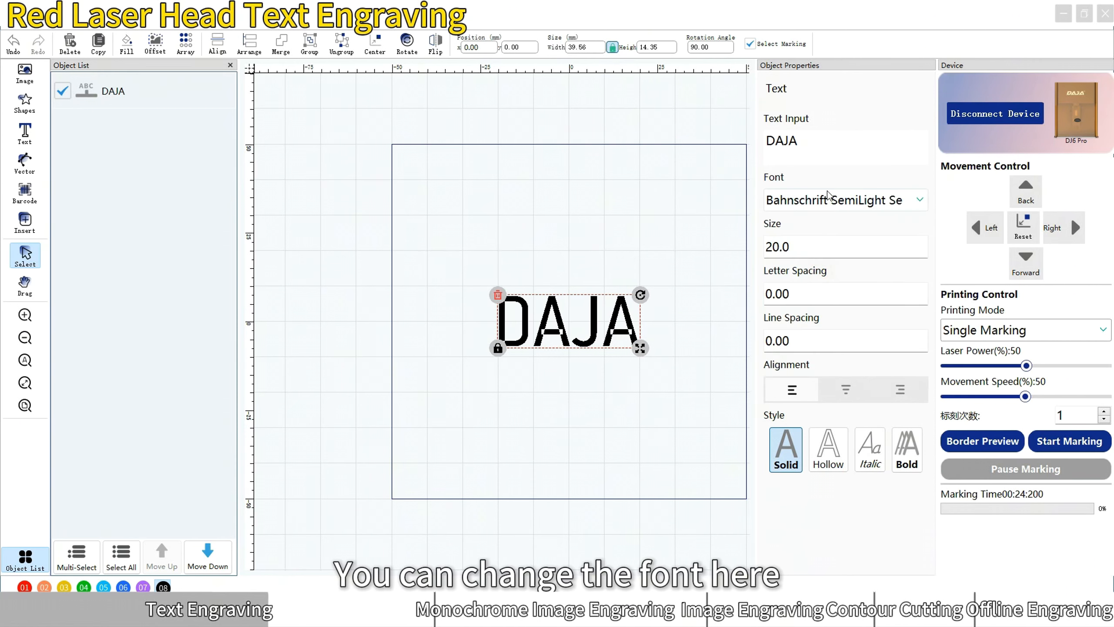
# Set the DAJA text's font to Corbel Light and its size to 30
pyautogui.click(823, 200)
pyautogui.scroll(-3, 820, 271)
pyautogui.click(818, 288)
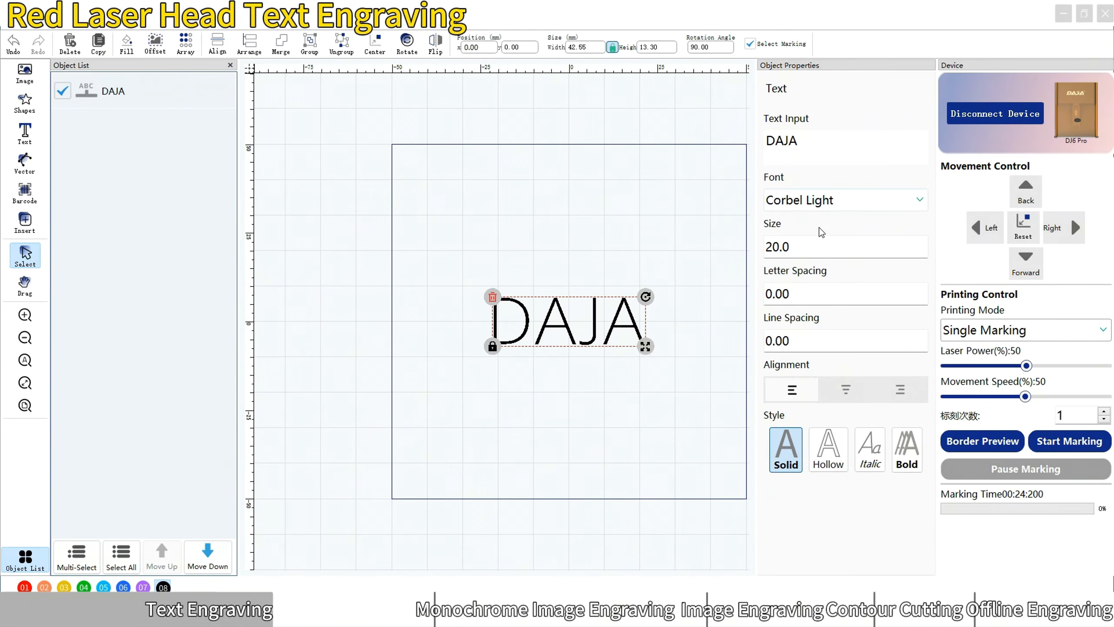
pyautogui.doubleClick(821, 247)
pyautogui.write('3')
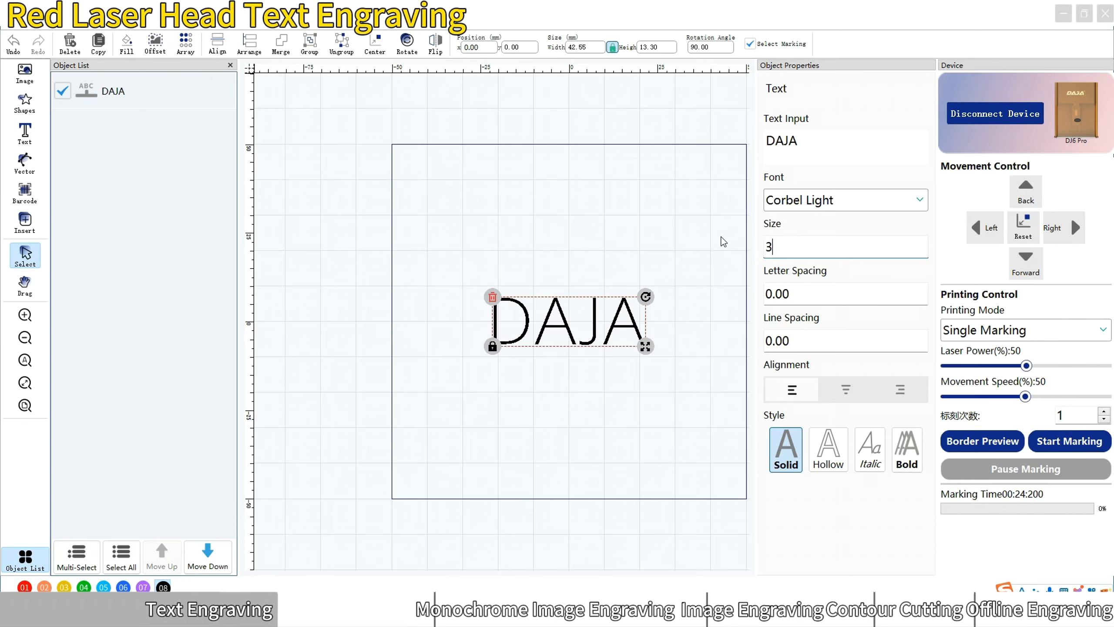
pyautogui.write('0')
pyautogui.press('Return')
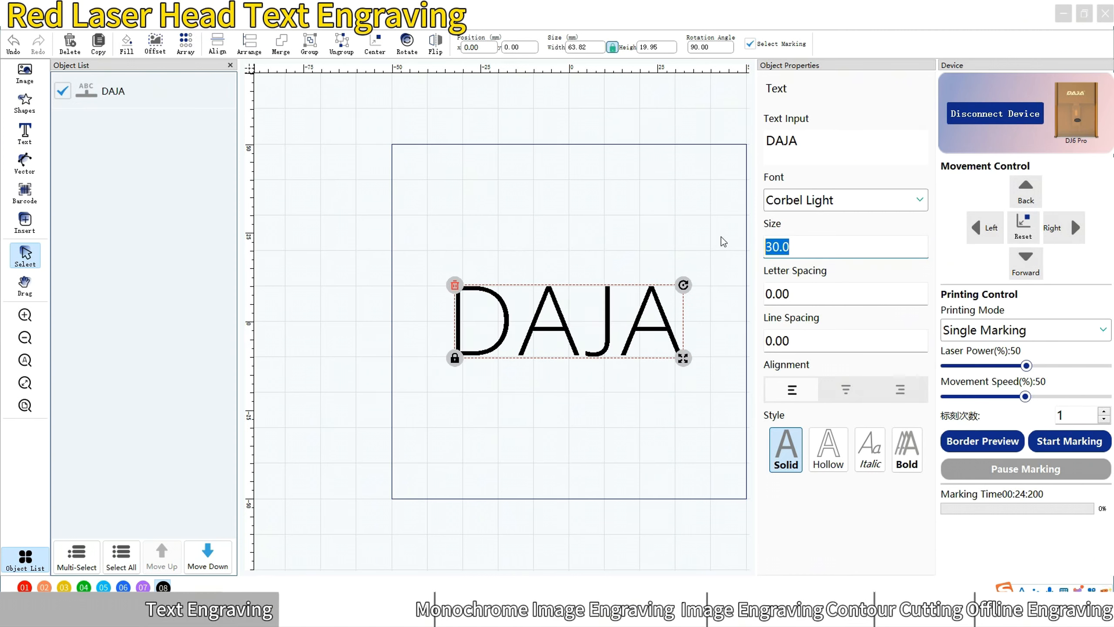
pyautogui.doubleClick(804, 296)
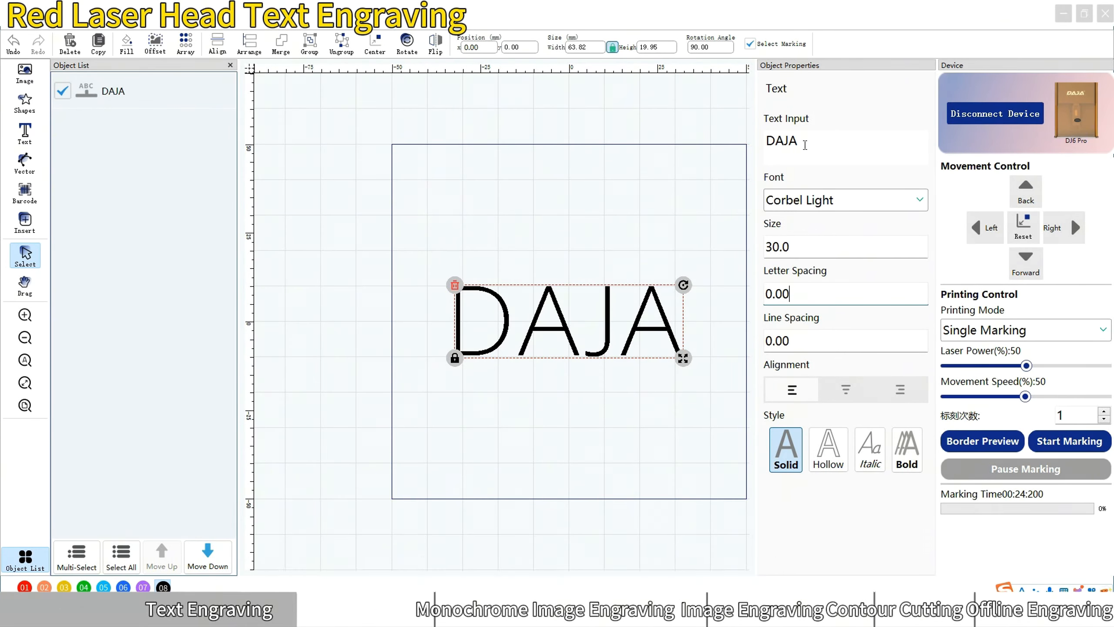
# Position the DAJA text at X 10 mm and Y 10 mm
pyautogui.click(485, 48)
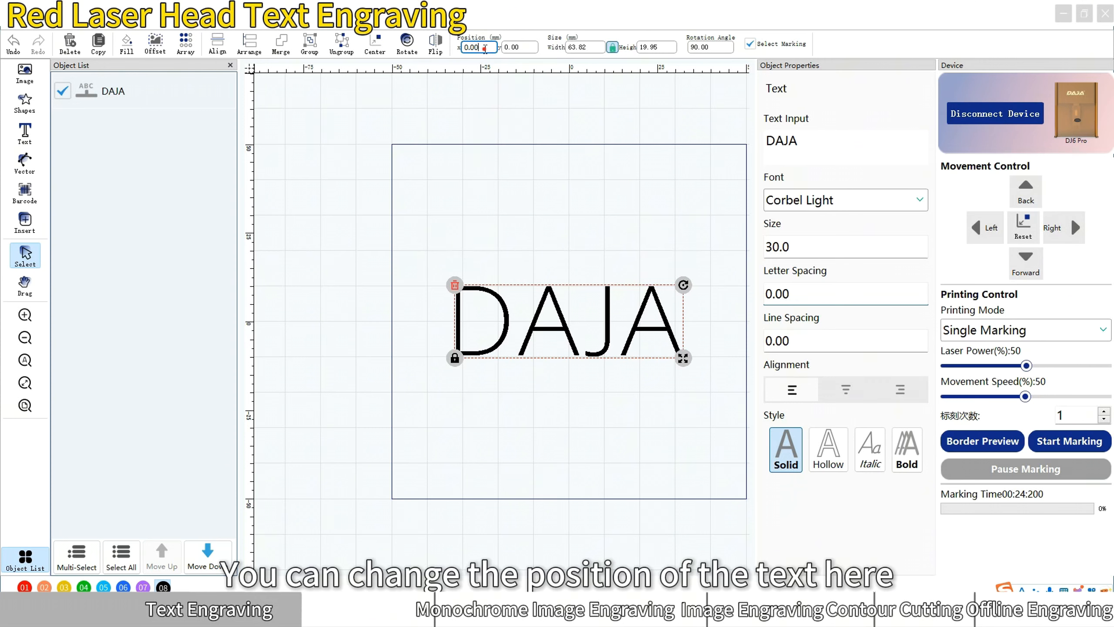
pyautogui.write('10')
pyautogui.press('Return')
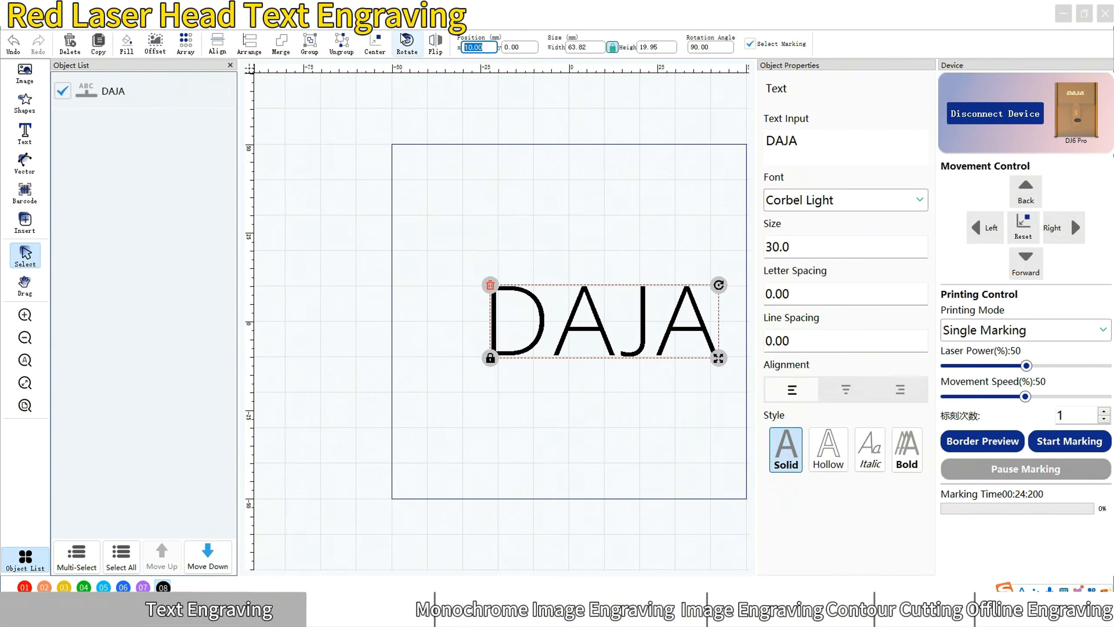
pyautogui.click(523, 47)
pyautogui.write('10')
pyautogui.press('Return')
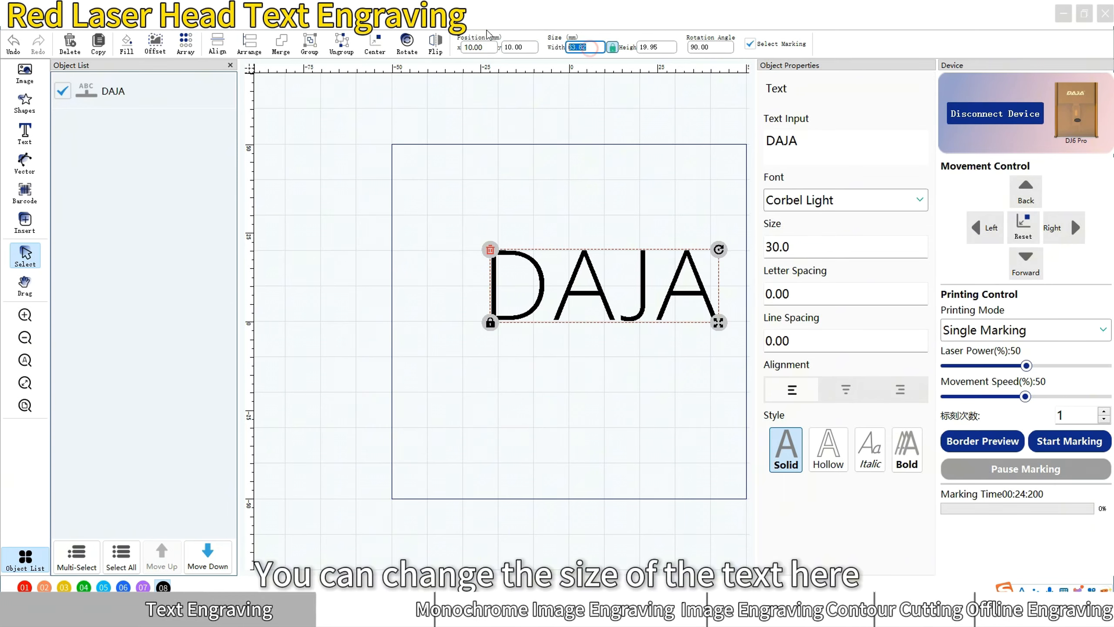
# Set the text's width to 30 mm with proportions locked, and reset the laser head for a border preview
pyautogui.write('30')
pyautogui.press('Return')
pyautogui.click(1017, 240)
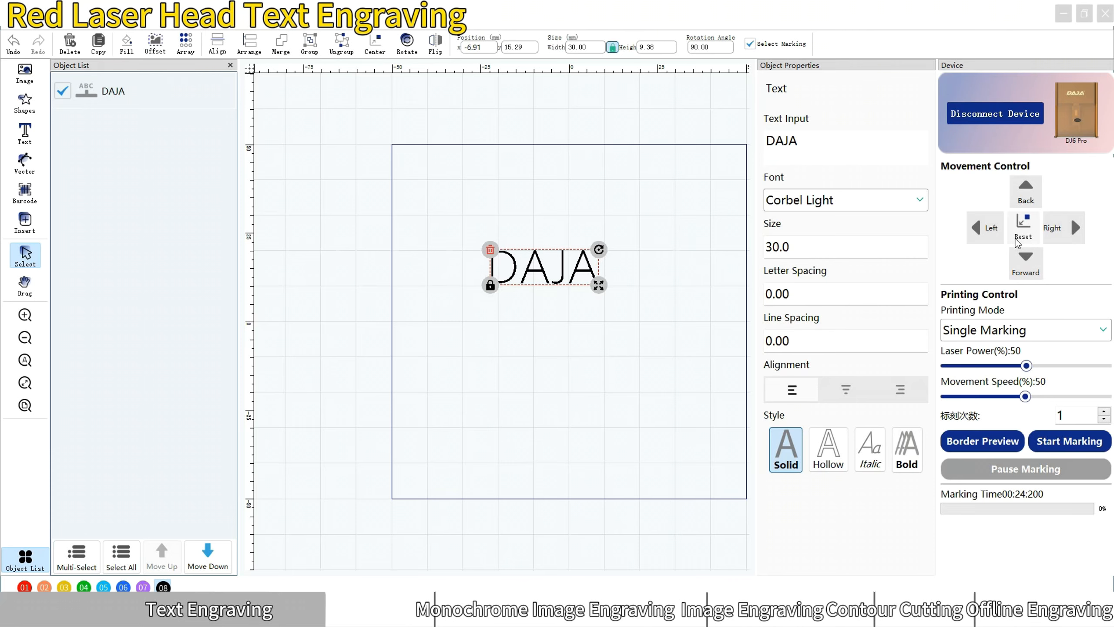
pyautogui.click(974, 449)
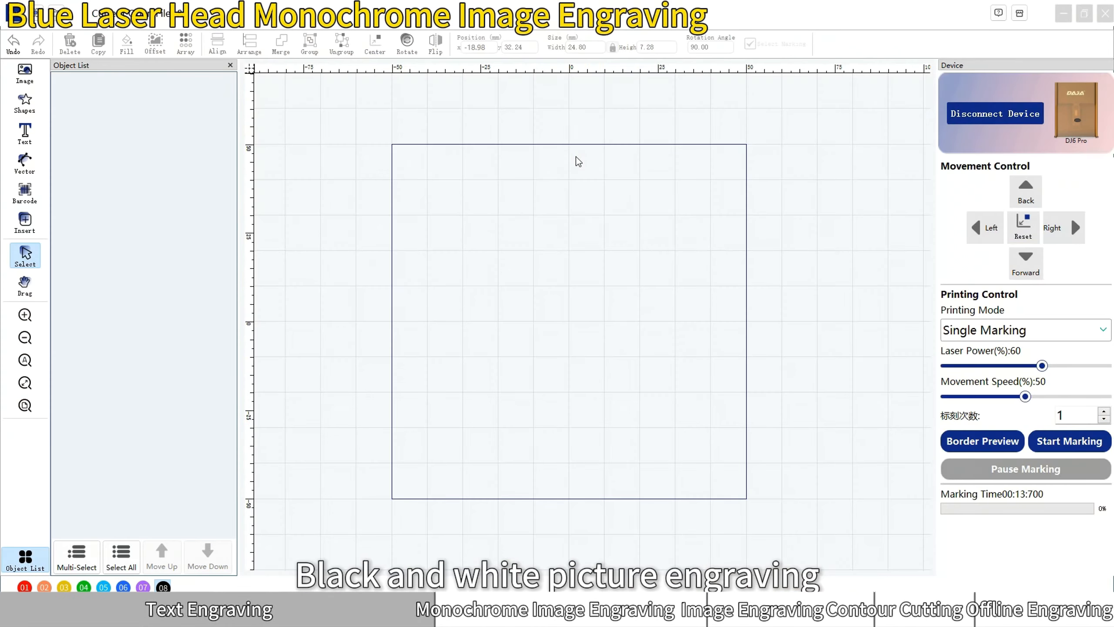
# Import the black-and-white planet picture 714 from the desktop into the work area
pyautogui.click(31, 82)
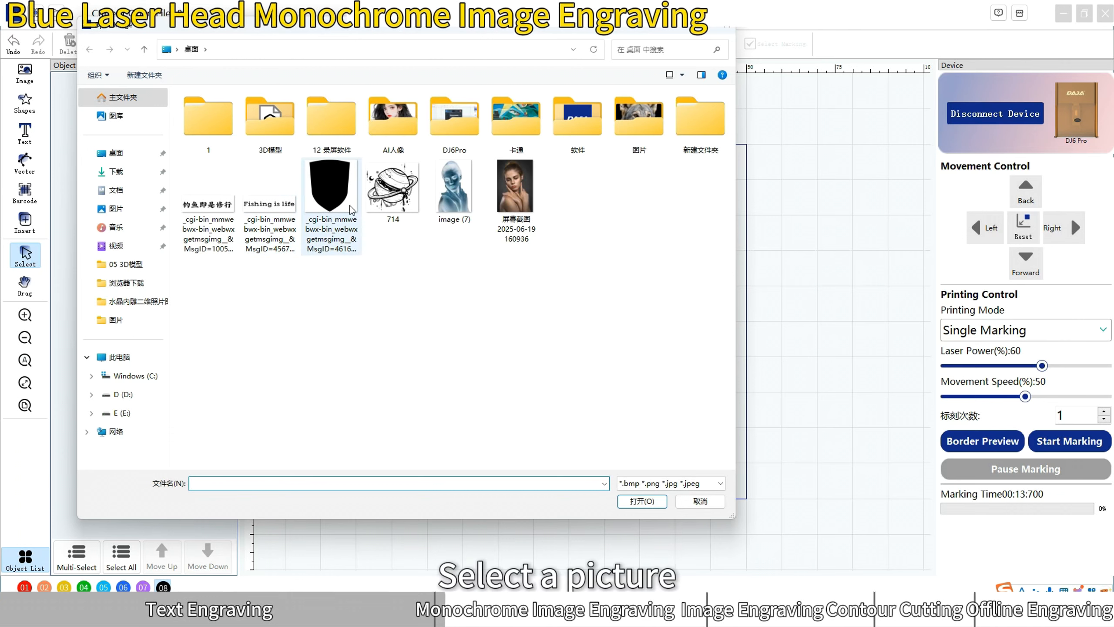
pyautogui.click(392, 191)
pyautogui.click(642, 500)
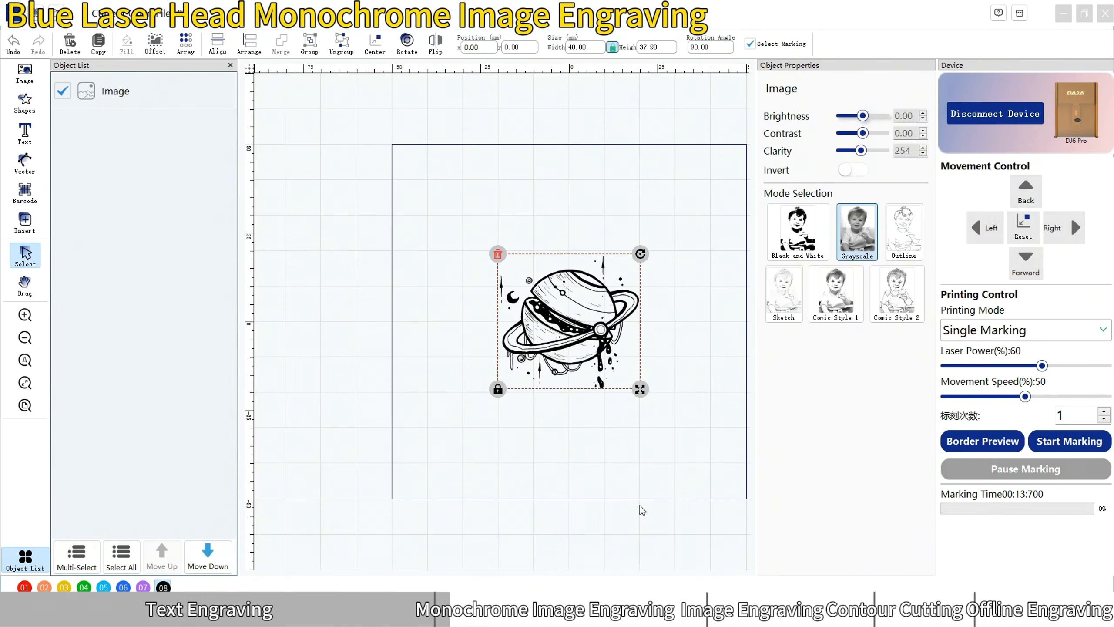
# Set the planet image's height to 30 mm with proportions locked and its X position to 10 mm
pyautogui.click(675, 47)
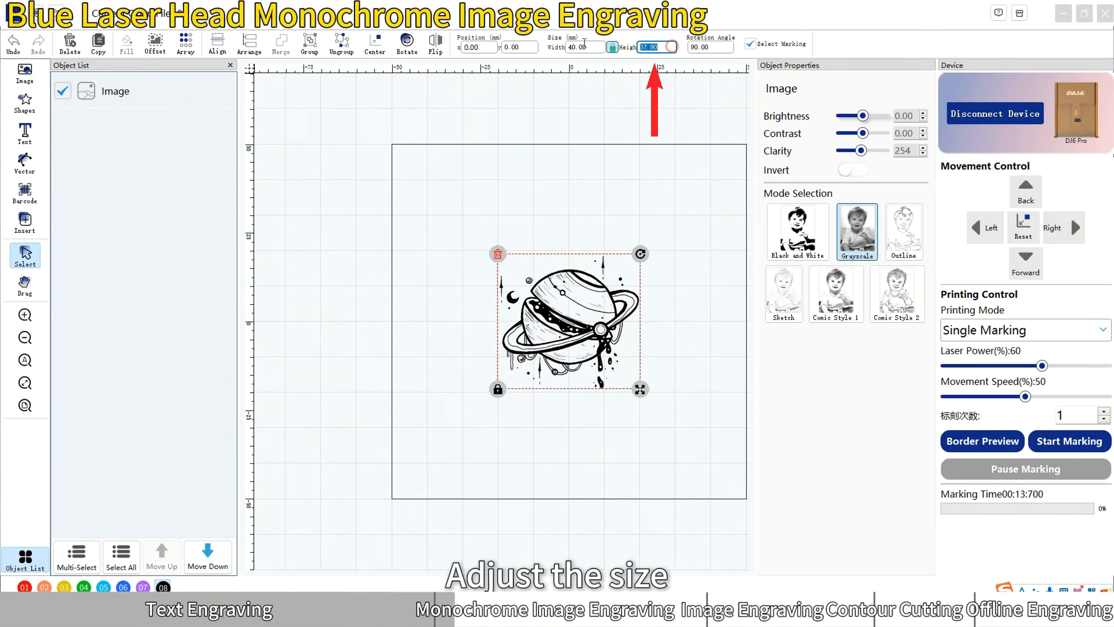
pyautogui.write('30')
pyautogui.press('Return')
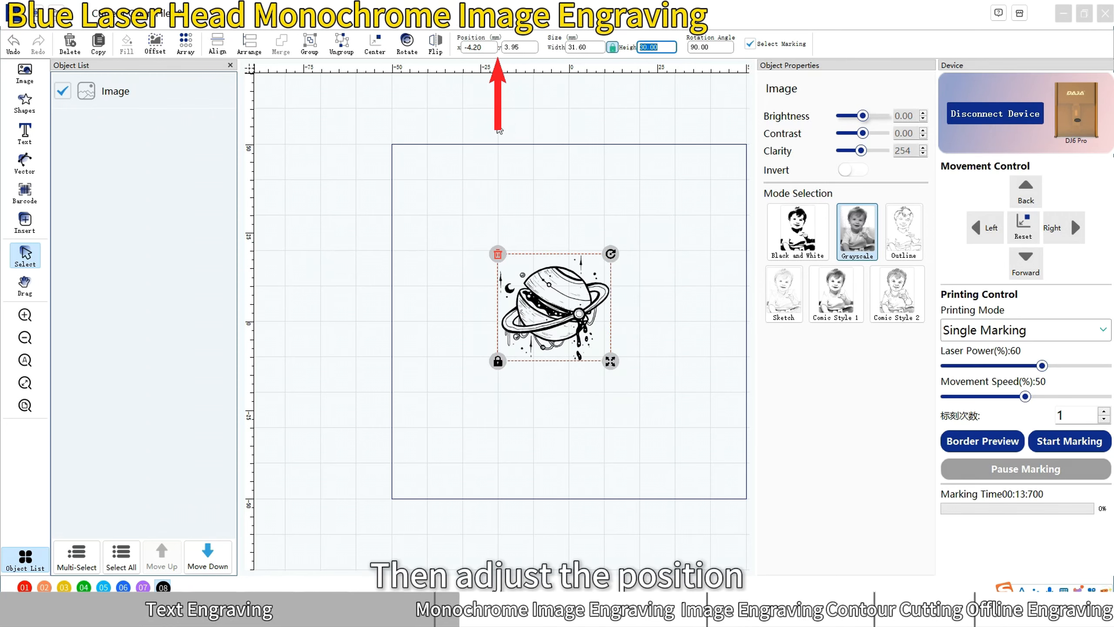
pyautogui.doubleClick(477, 47)
pyautogui.write('10')
pyautogui.press('Return')
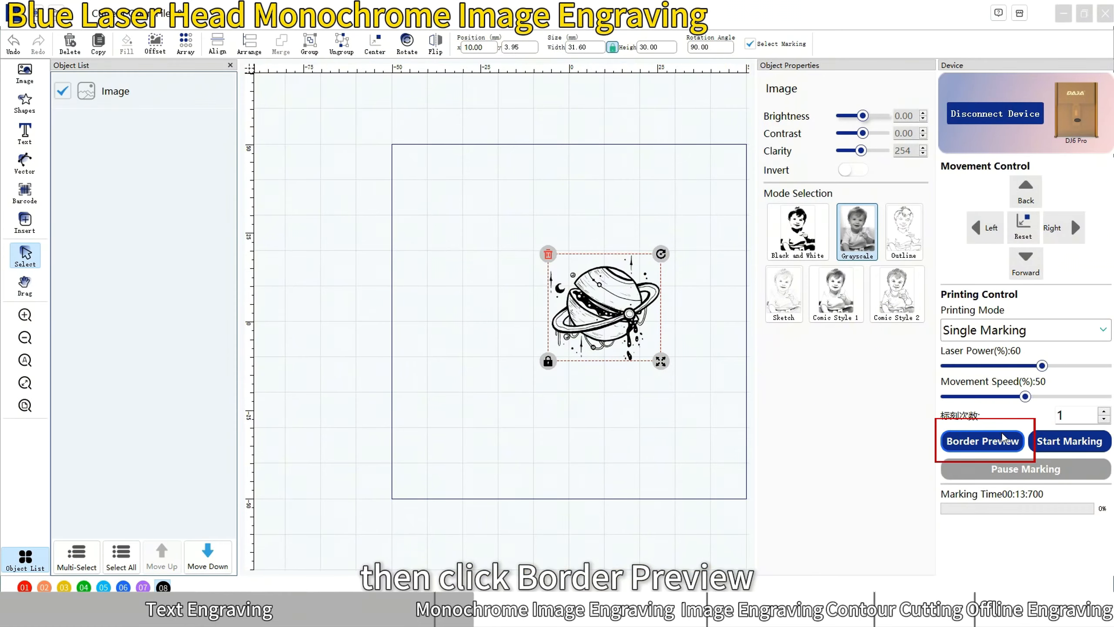
# Preview the planet image's border and lower the laser power to about 56%
pyautogui.click(1002, 438)
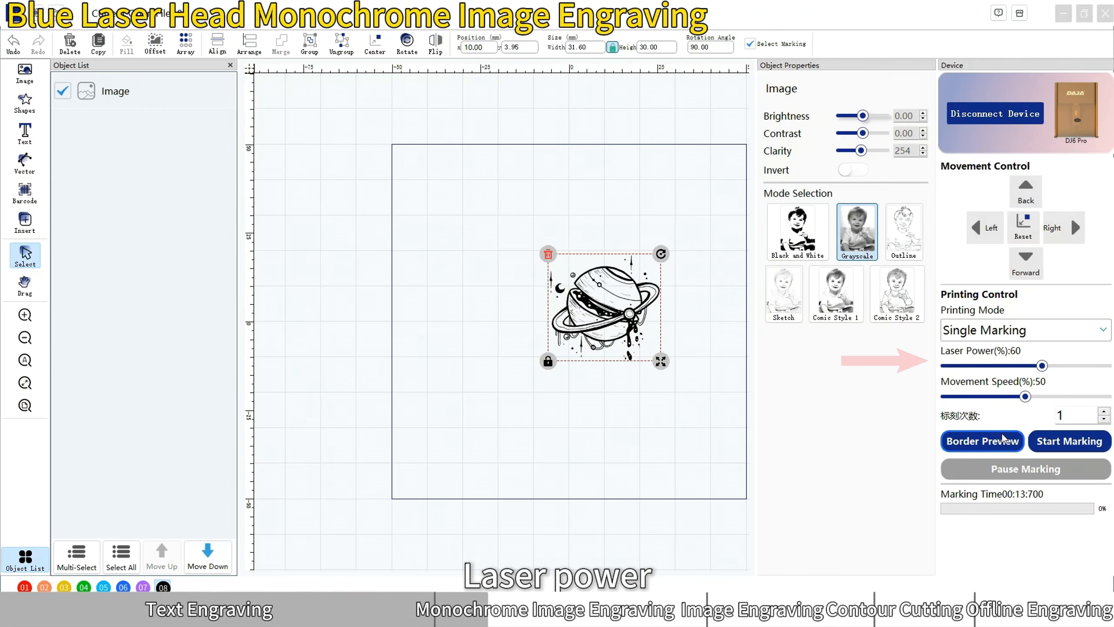
pyautogui.click(1043, 364)
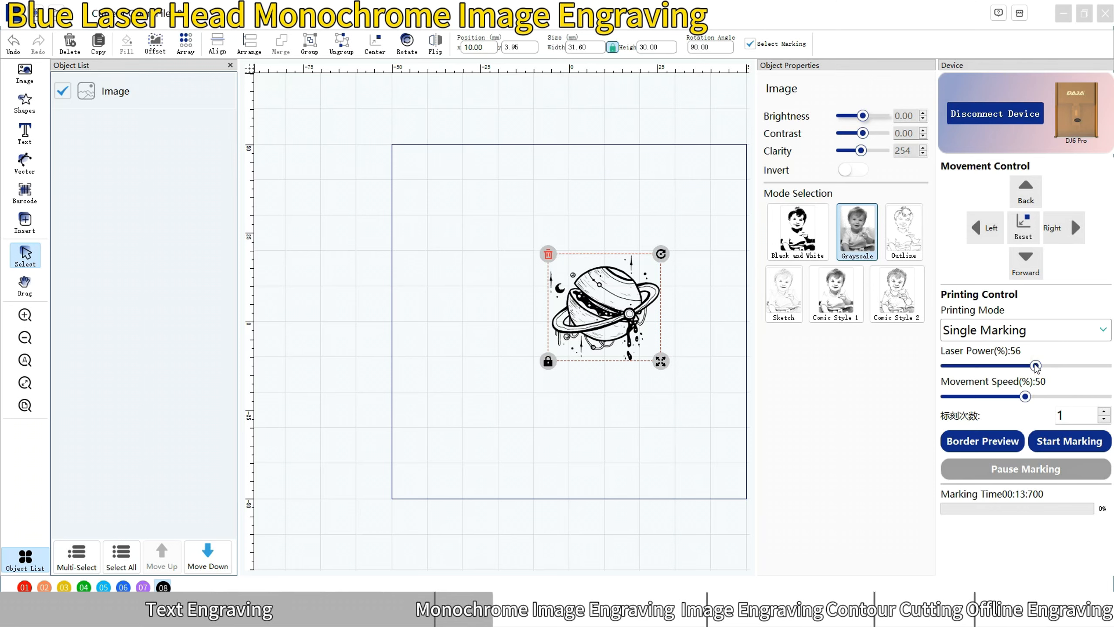